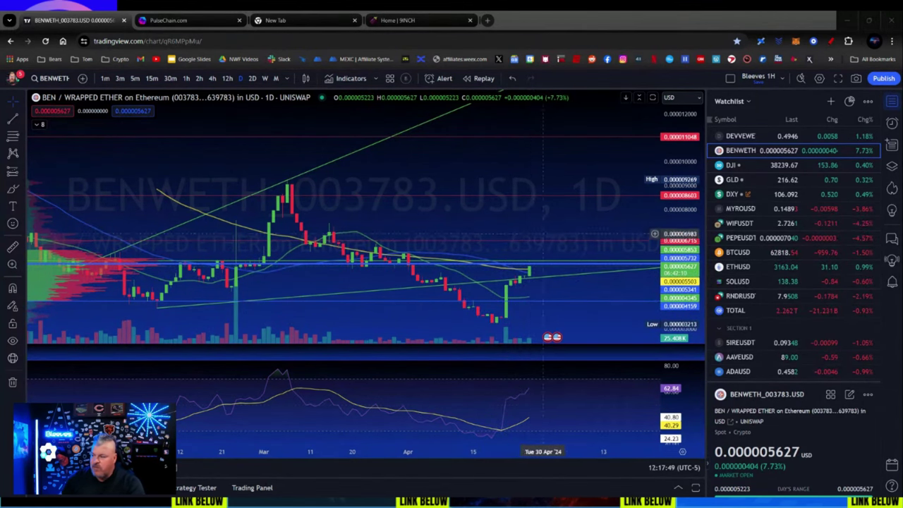
- Read through the PulseChain network settings, then bring up the 9inch swap page
scroll(543, 233, "down", 3)
scroll(619, 149, "down", 3)
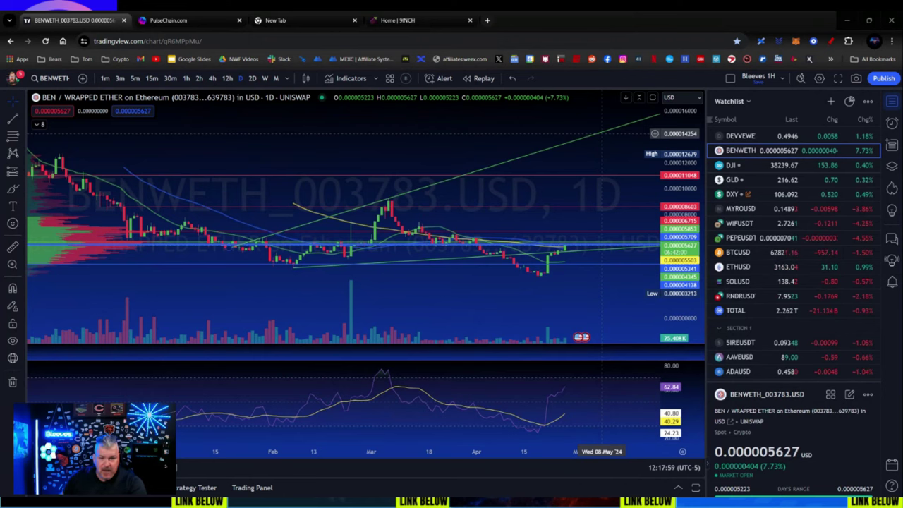
scroll(537, 210, "left", 3)
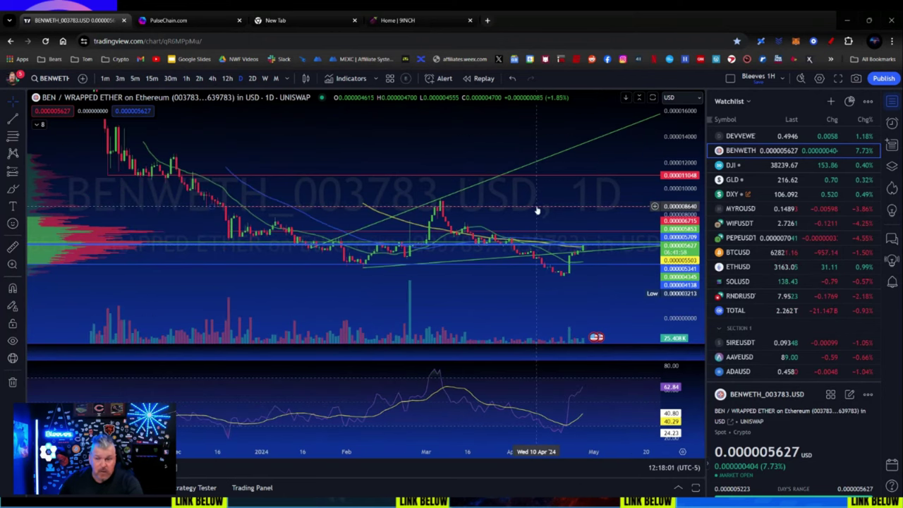
scroll(537, 210, "up", 2)
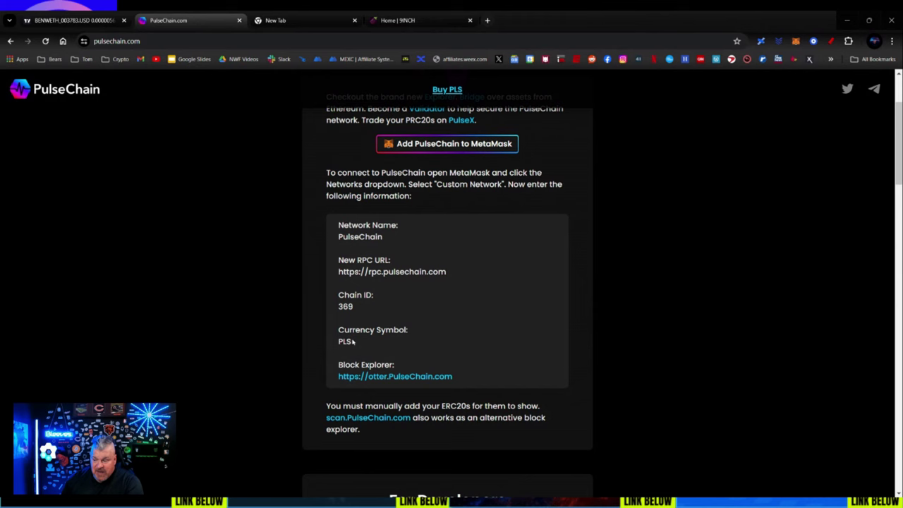
scroll(353, 341, "down", 1)
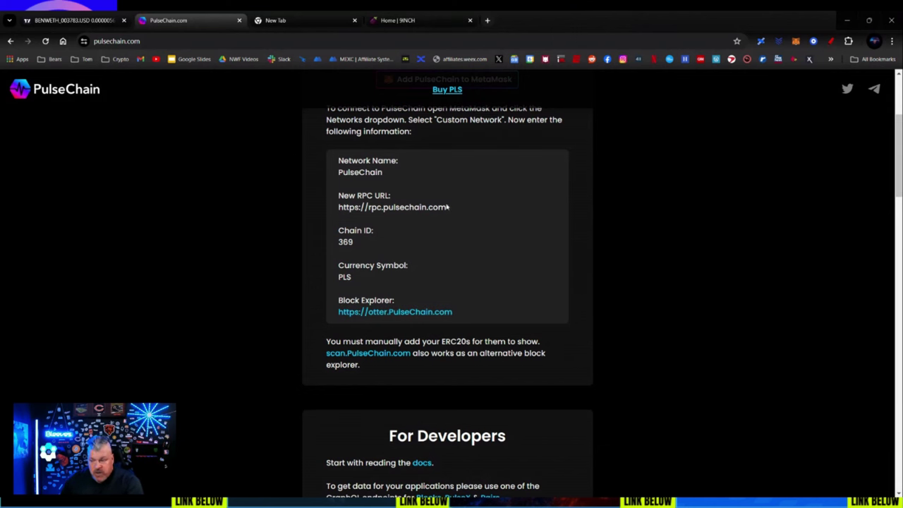
scroll(451, 282, "up", 3)
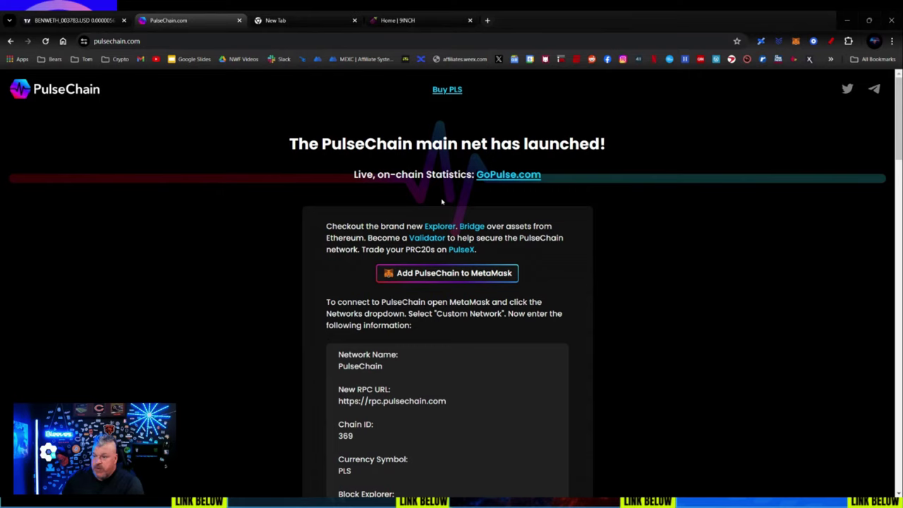
left_click(395, 20)
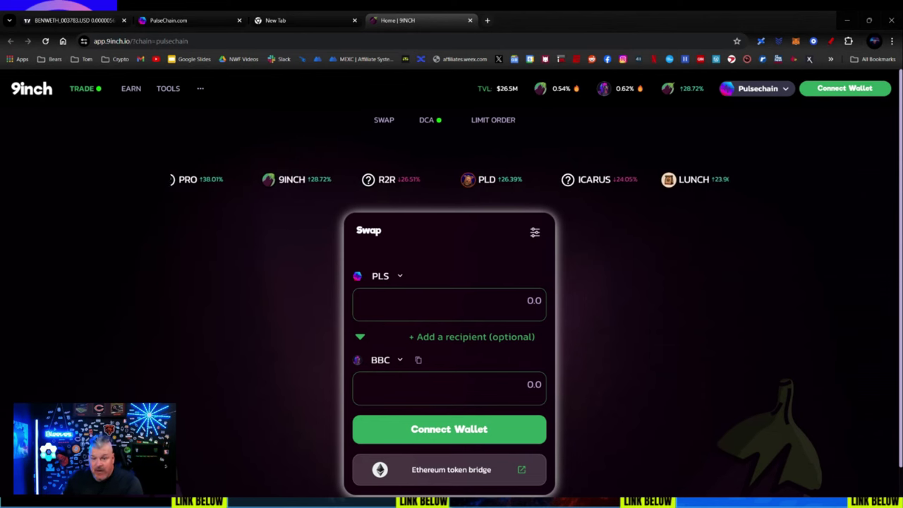
- Connect Coinbase Wallet to 9inch so the PLS balance shows 1,702.79576
left_click(783, 89)
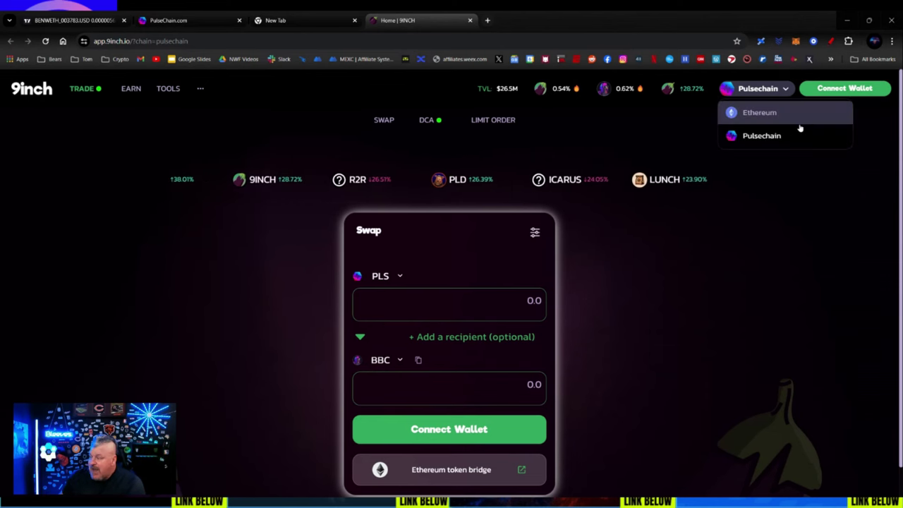
left_click(833, 89)
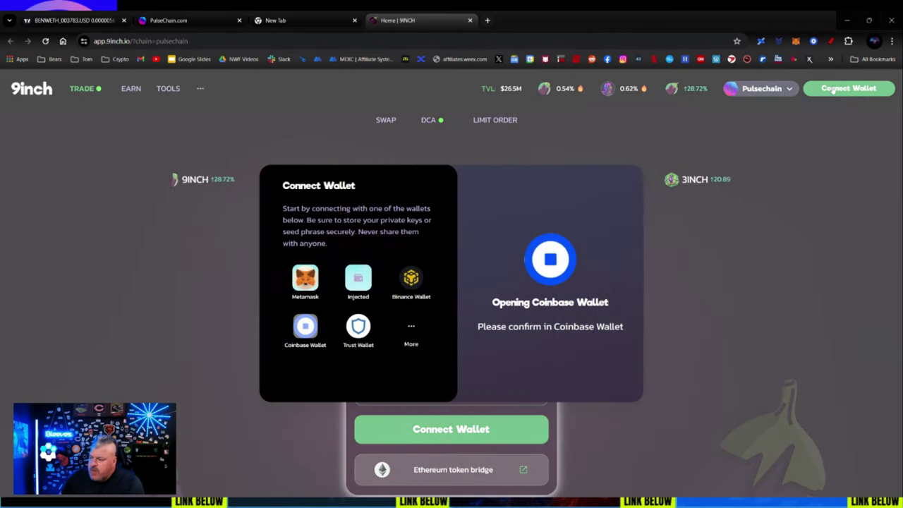
left_click(305, 327)
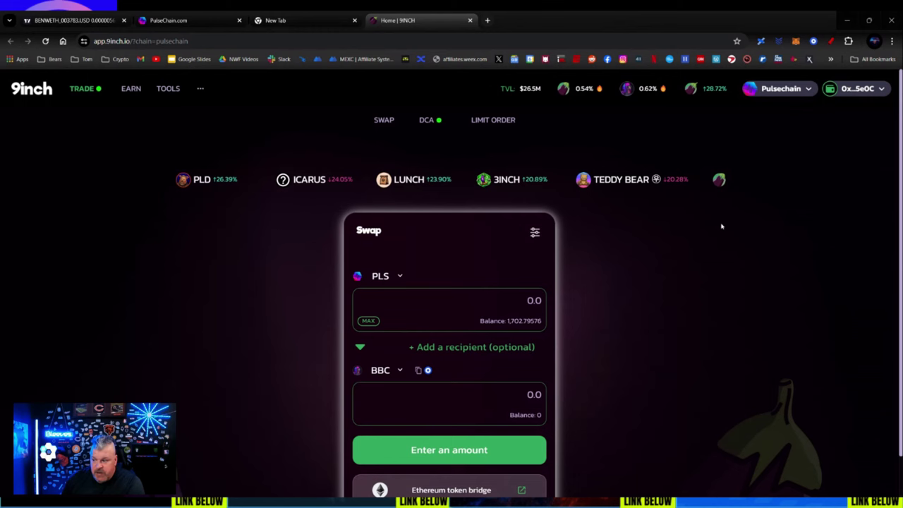
- Search 'br' and choose BRO as the token to swap from
left_click(398, 277)
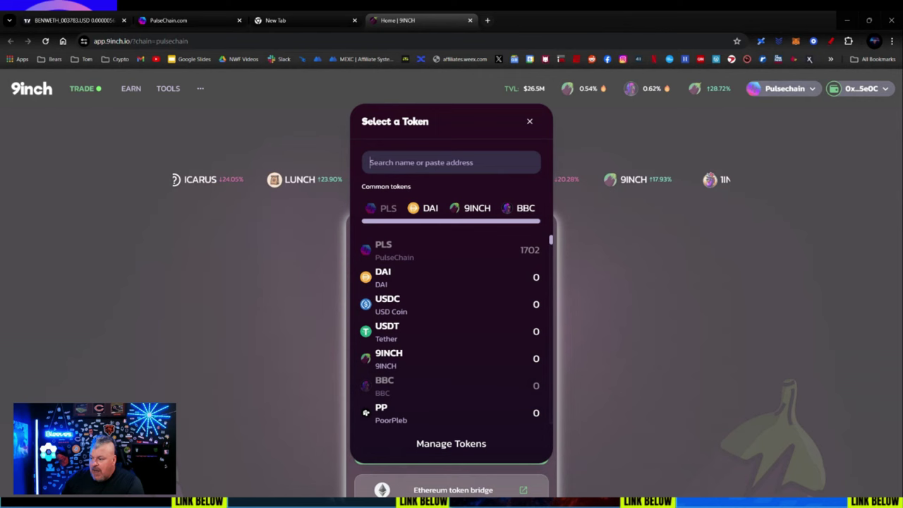
type("b")
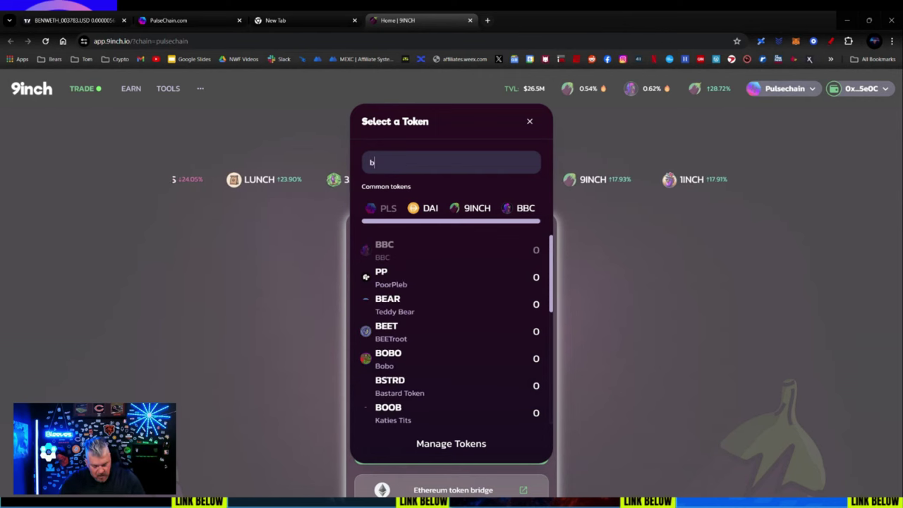
type("ro")
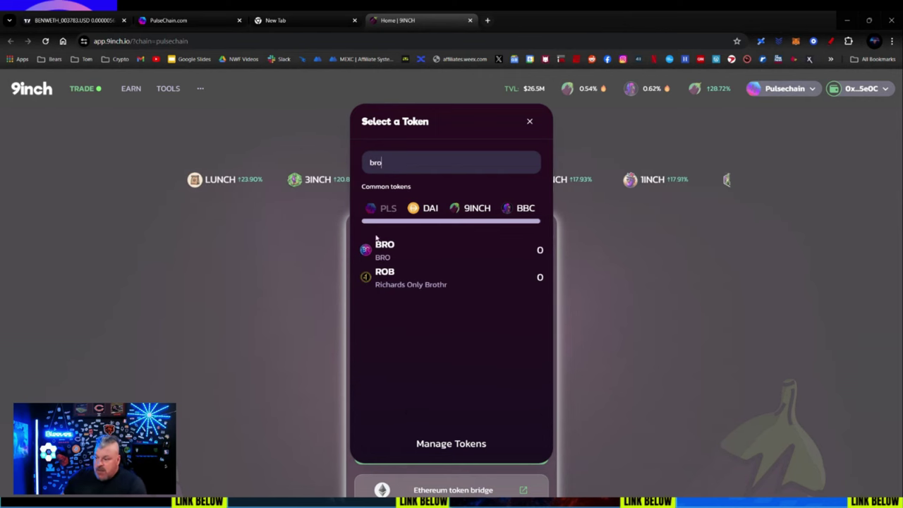
left_click(383, 257)
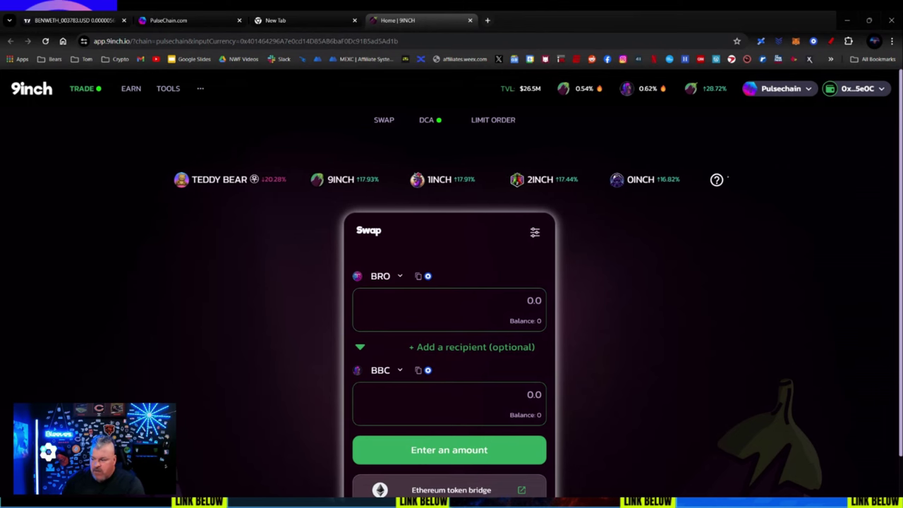
scroll(480, 289, "down", 1)
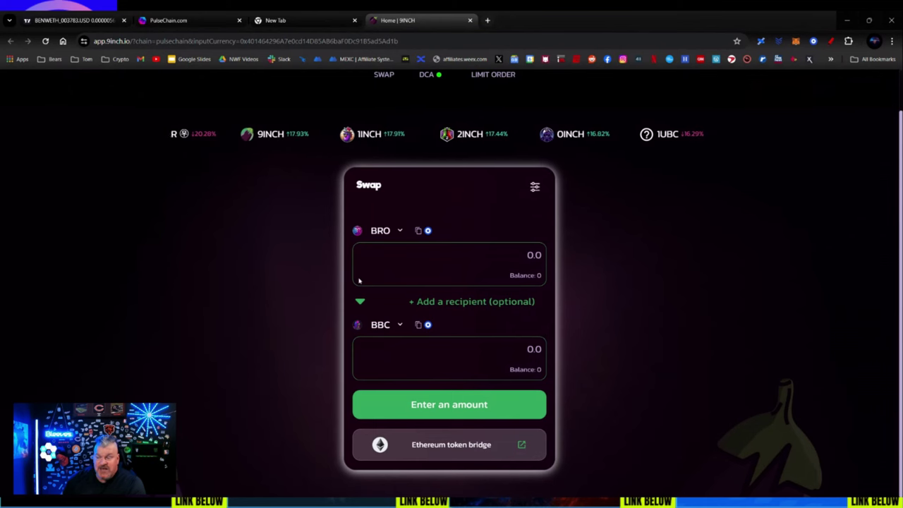
- Browse the receive-token list and dismiss it, keeping BBC as output
left_click(386, 326)
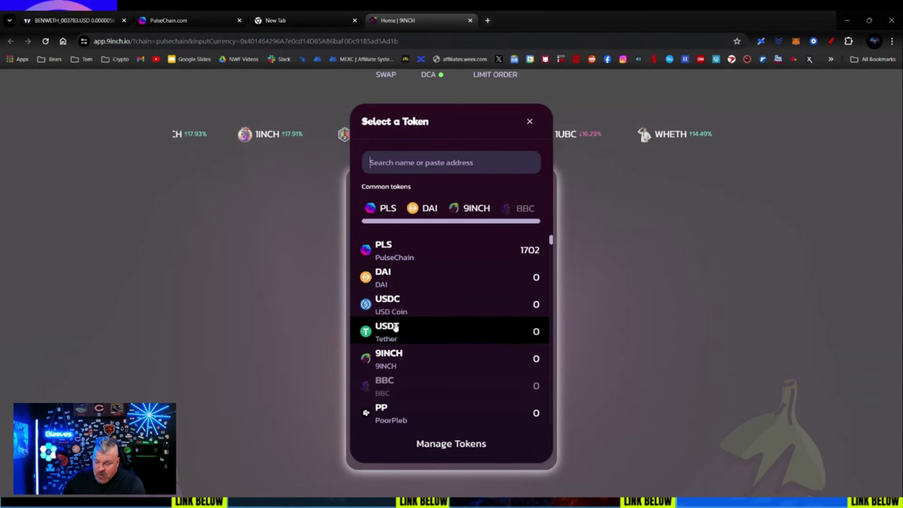
scroll(399, 356, "down", 2)
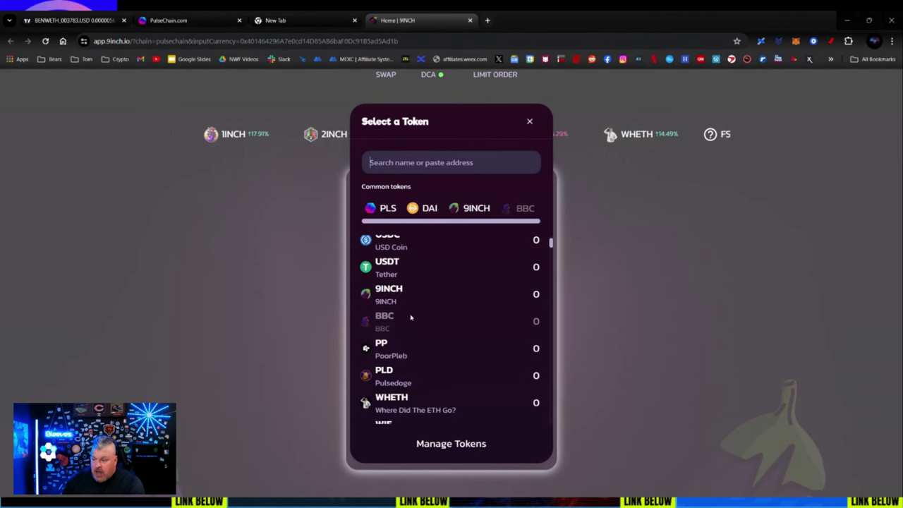
scroll(412, 357, "up", 2)
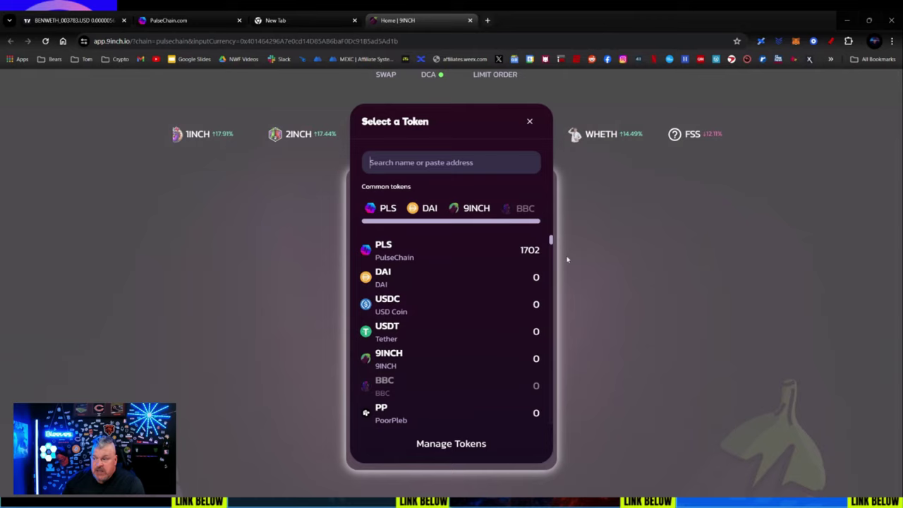
left_click(527, 120)
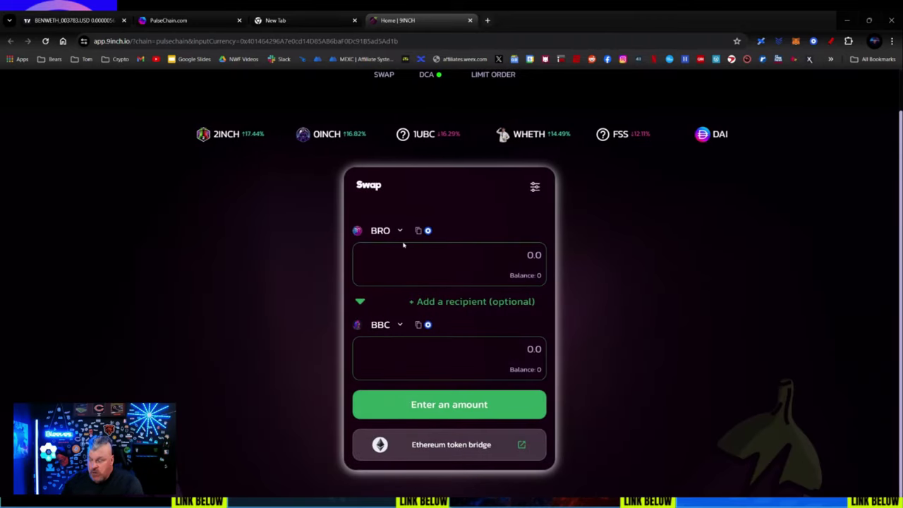
- Set the swap to pay with PLS and receive BRO, found by searching 'bro'
left_click(396, 233)
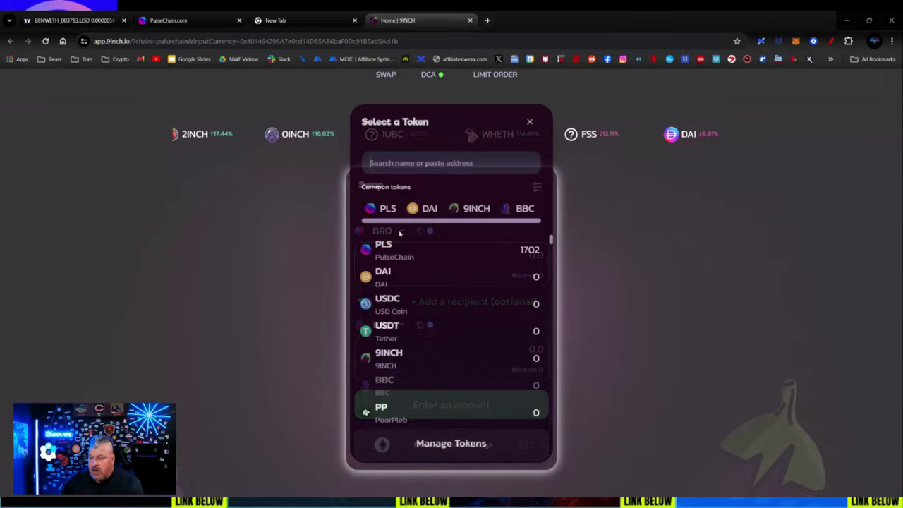
left_click(389, 254)
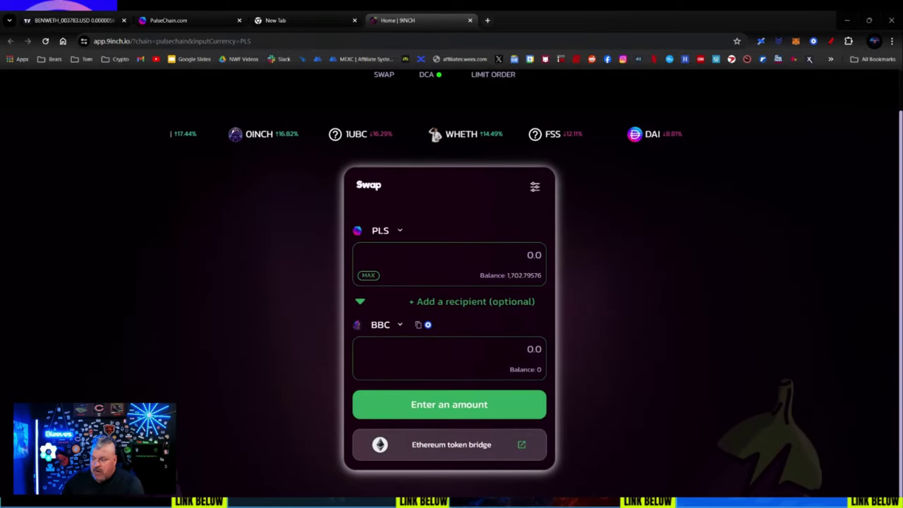
left_click(384, 325)
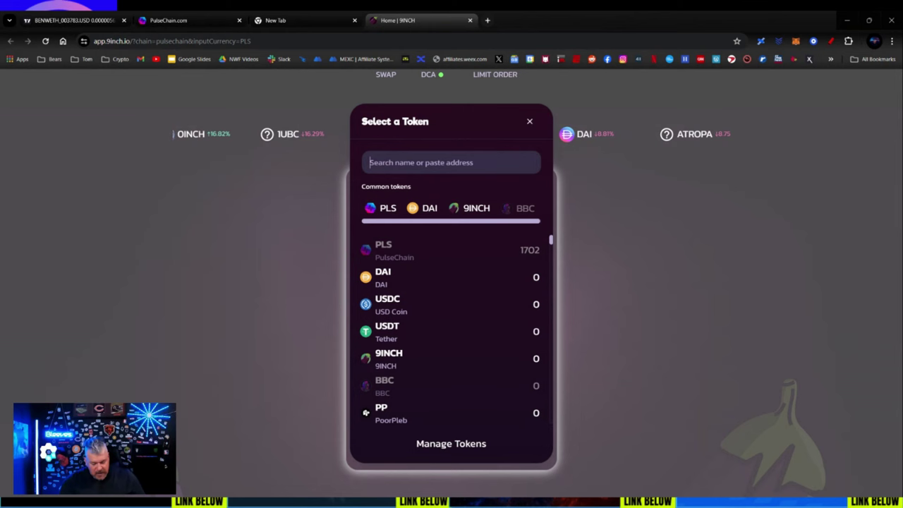
type("bro")
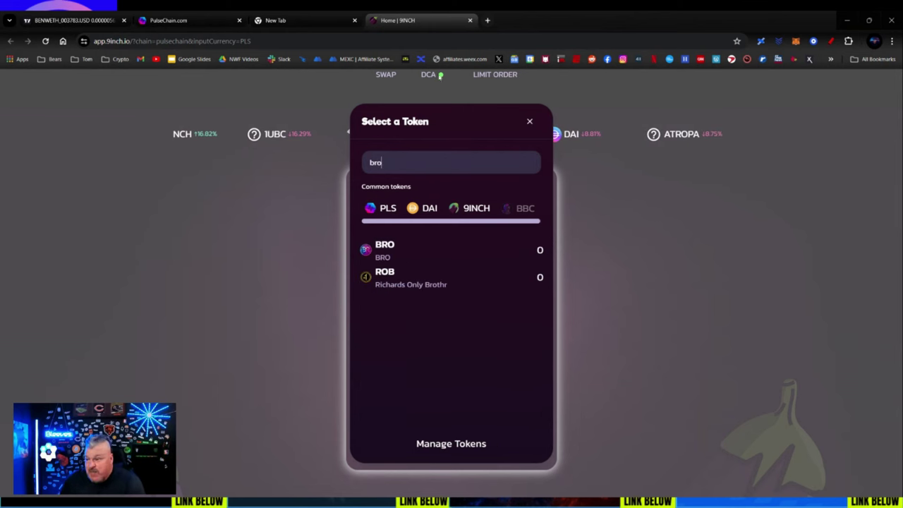
left_click(389, 251)
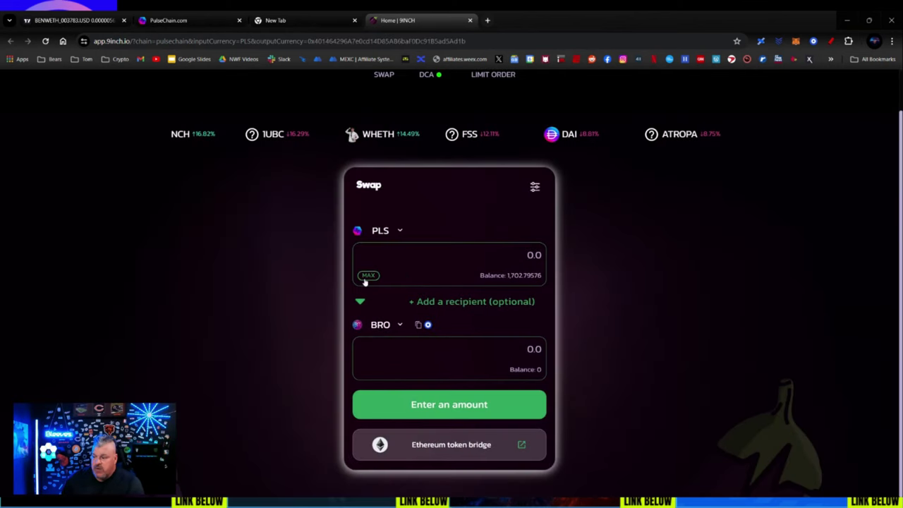
- Use MAX to enter the full 1,702.79 PLS, quoting about 80.68 BRO
left_click(365, 275)
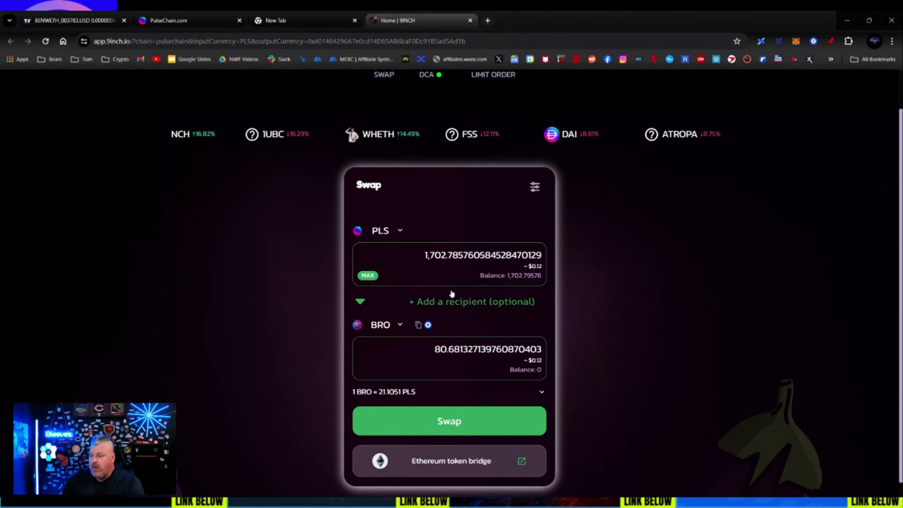
- Try USDC and USDT as the sell token, settling on USDC with BRO received
left_click(381, 230)
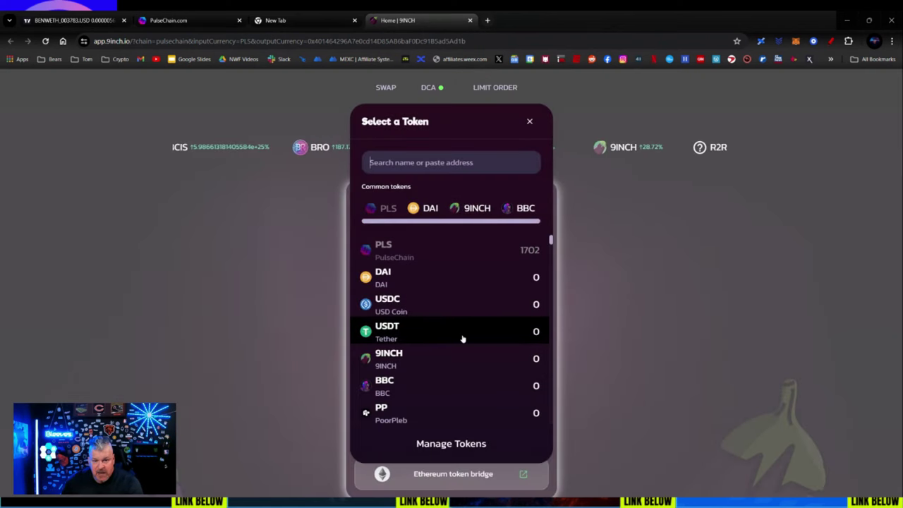
left_click(400, 311)
left_click(387, 247)
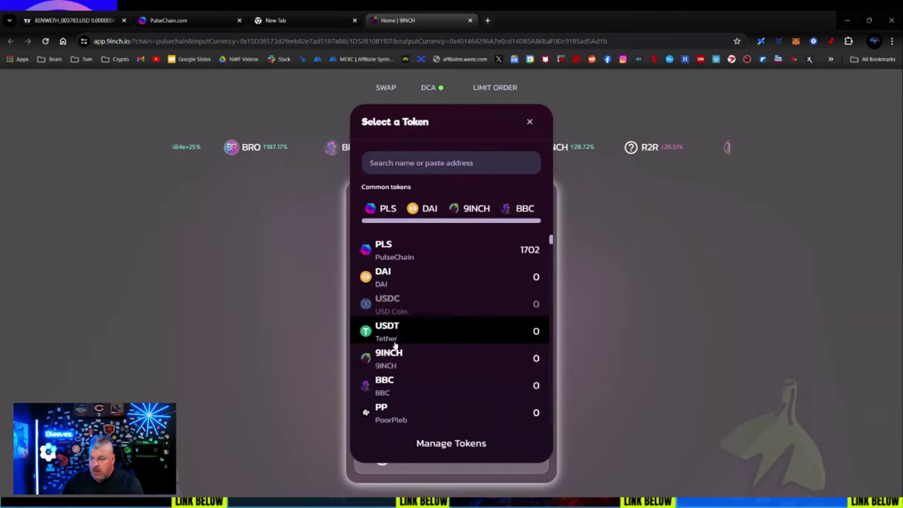
left_click(395, 344)
left_click(387, 246)
scroll(446, 285, "down", 5)
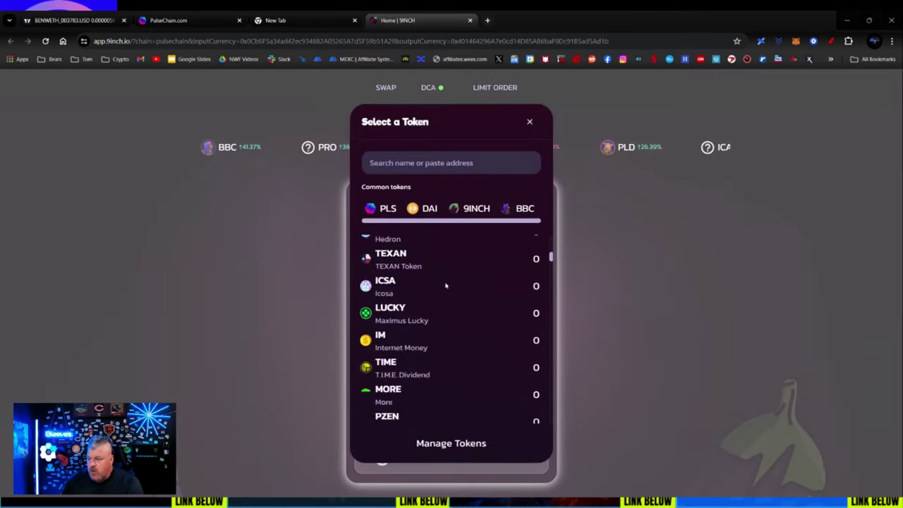
scroll(446, 285, "down", 6)
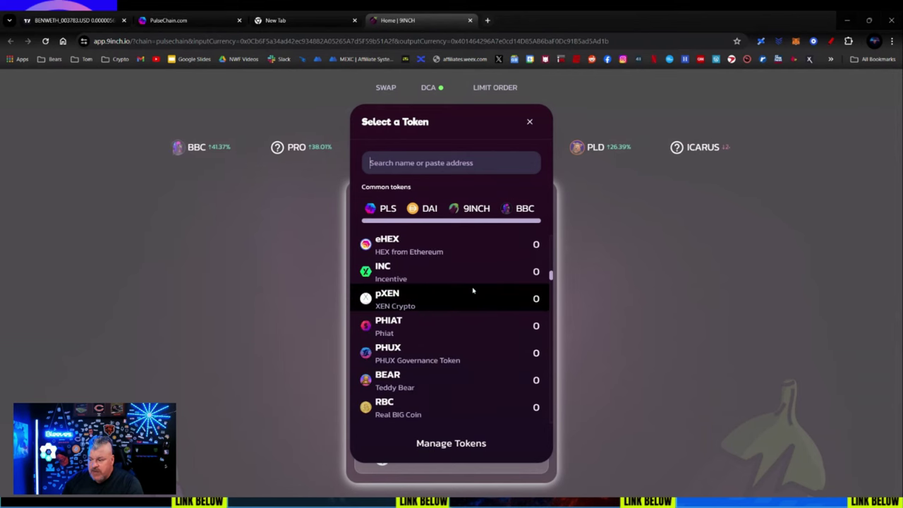
scroll(472, 290, "up", 10)
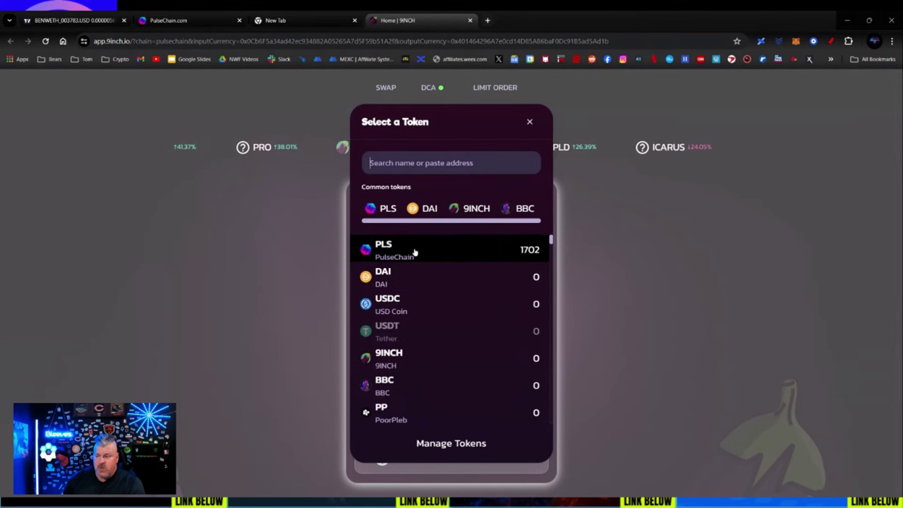
left_click(381, 308)
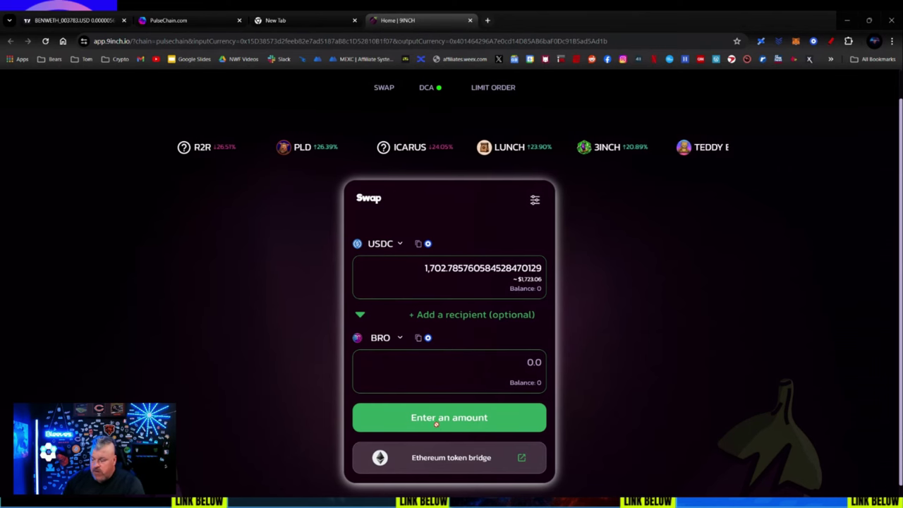
left_click(397, 340)
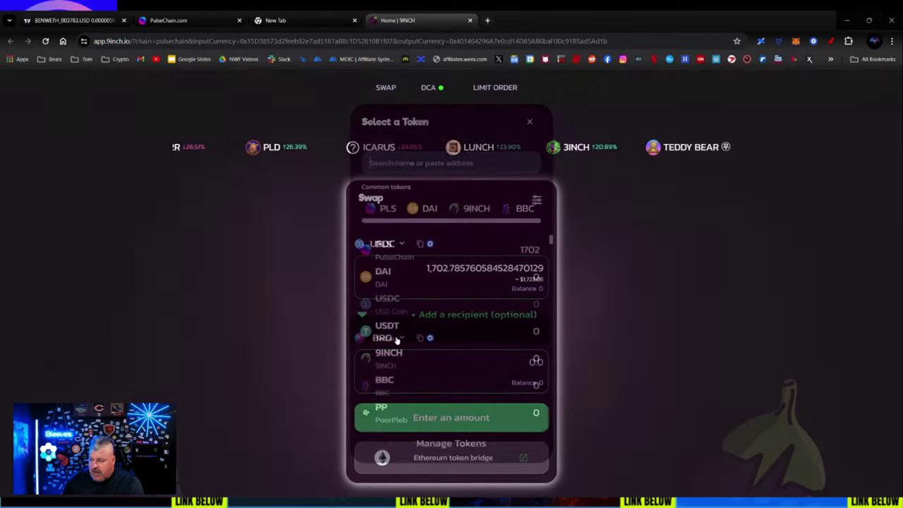
- Dismiss the token list and switch the PulseChain Bridge asset from WPLS to USDC
left_click(334, 330)
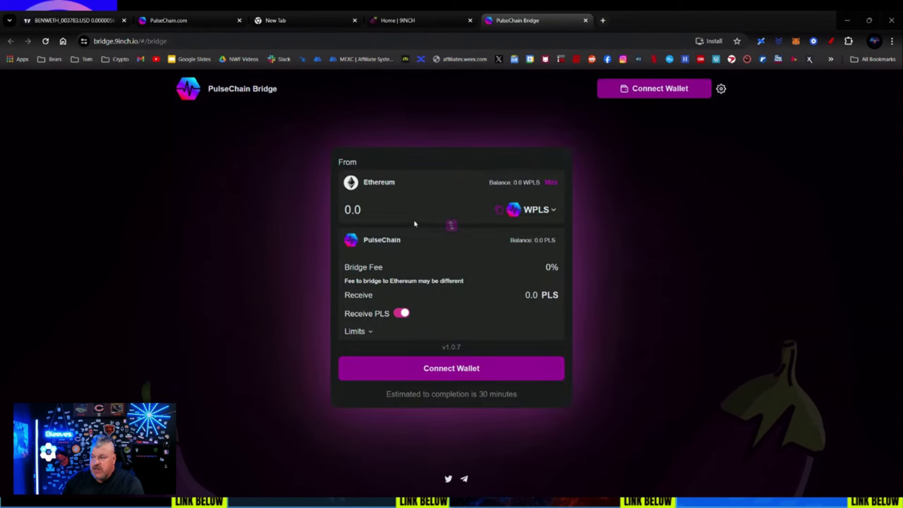
left_click(550, 210)
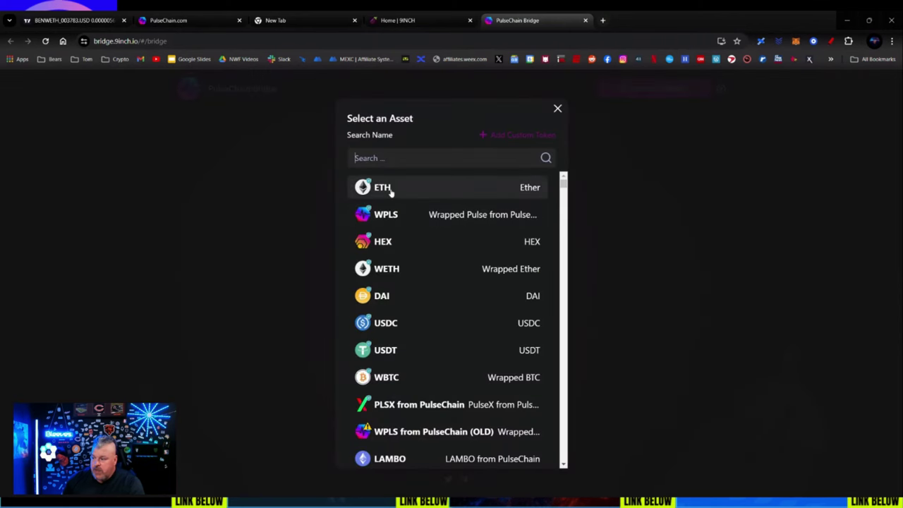
left_click(389, 322)
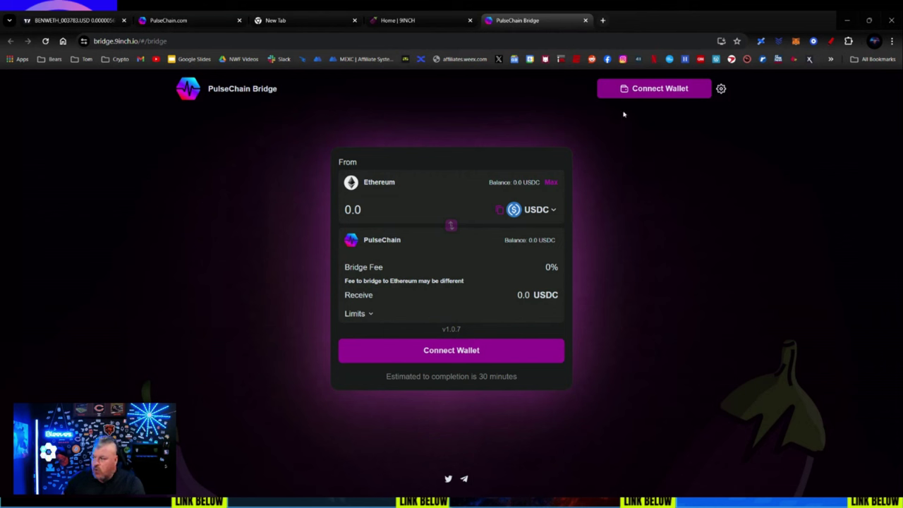
- Connect MetaMask to the bridge and fill in the full 1,452.7815 USDC balance
left_click(631, 91)
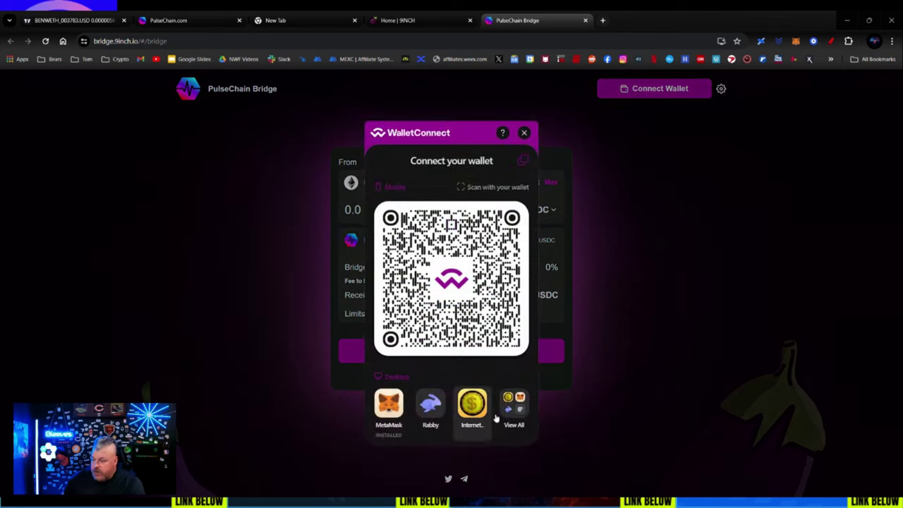
left_click(389, 405)
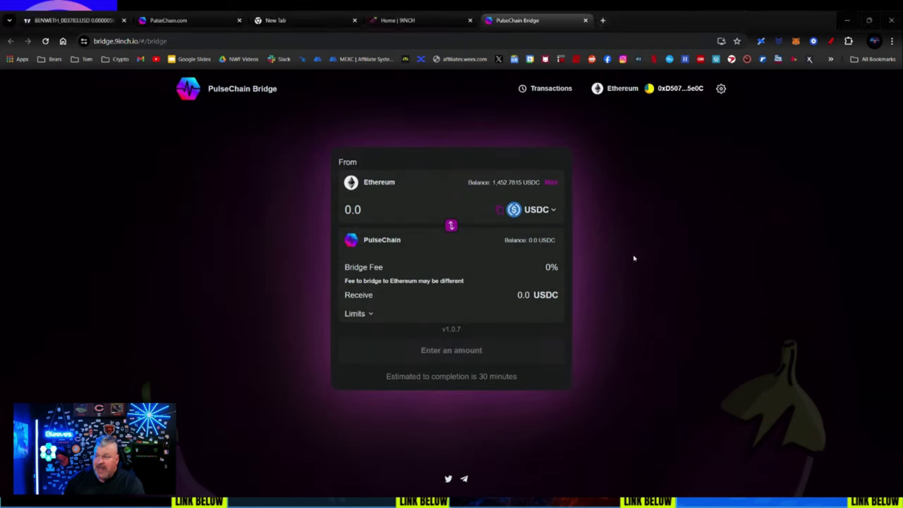
left_click(549, 183)
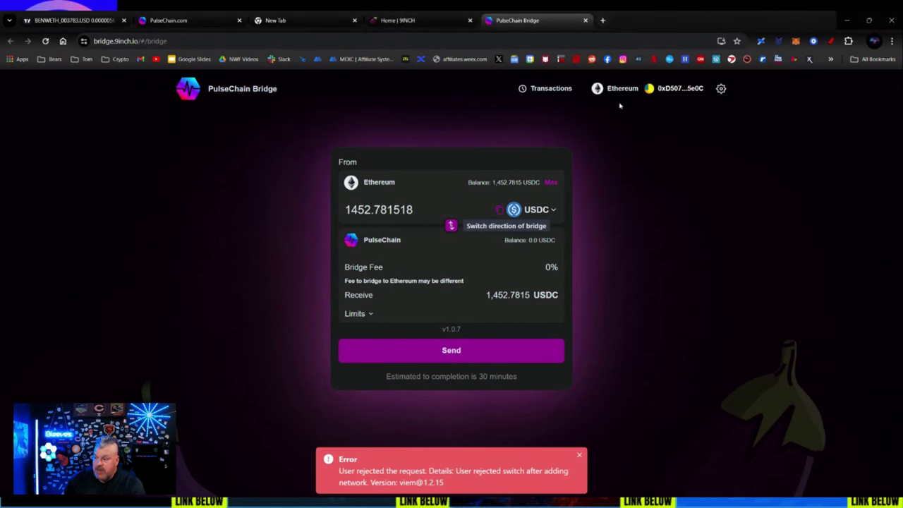
left_click(692, 94)
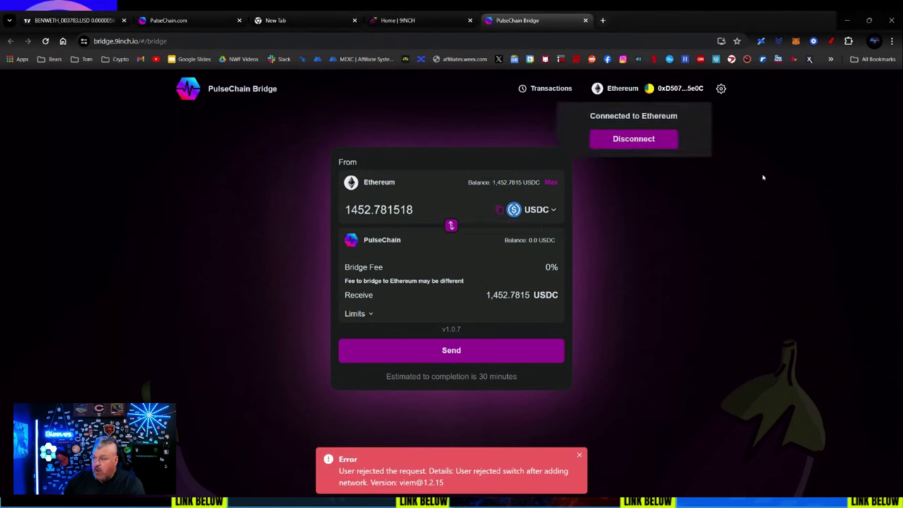
left_click(693, 223)
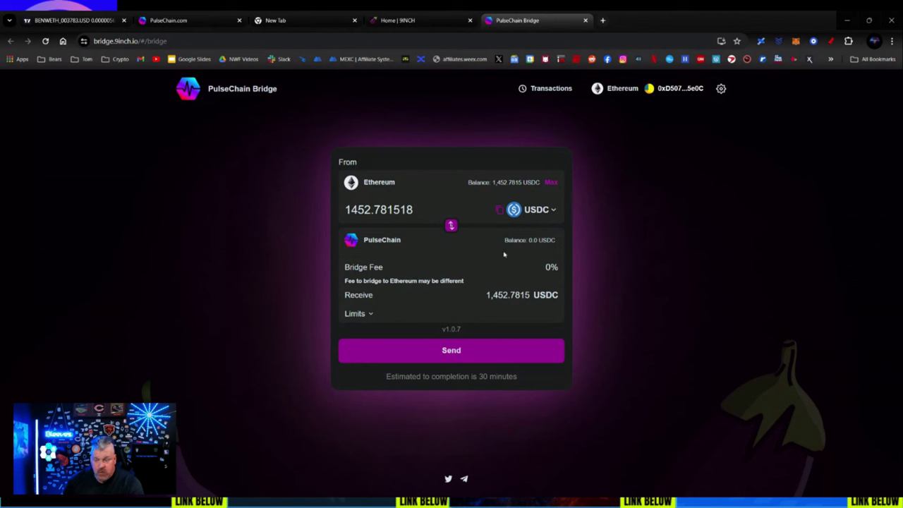
- Highlight the 1,452.7815 USDC receive amount, then return to the TradingView BEN/WETH chart
left_click_drag(486, 295, 531, 290)
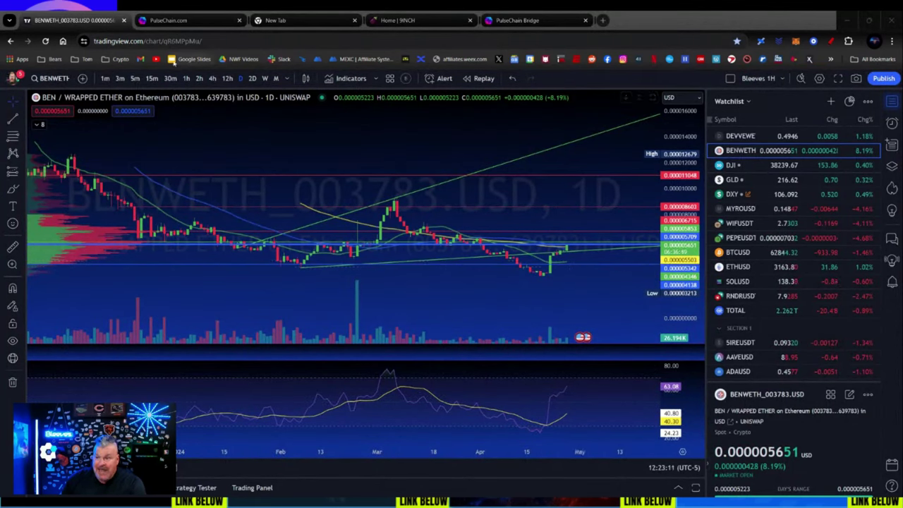
- Open the DEXTools BEN/WETH pair page in place of the TradingView chart
left_click(122, 64)
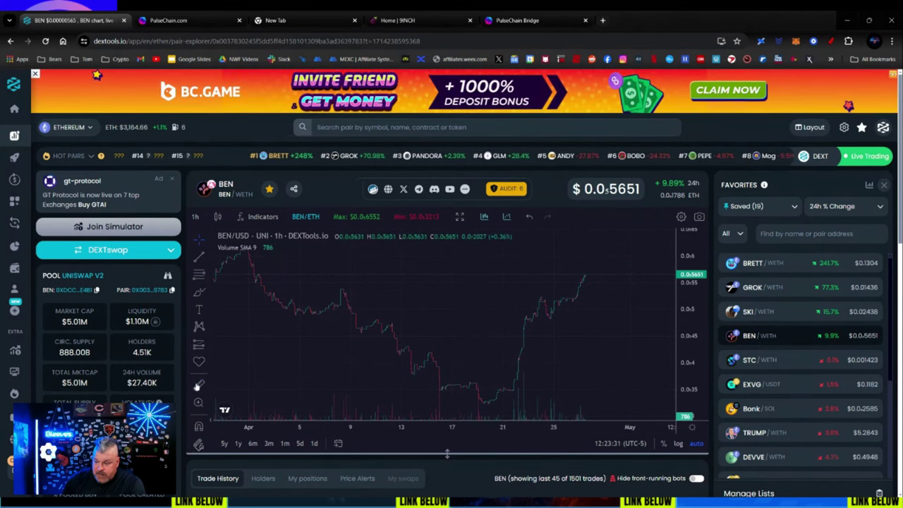
- Measure BEN's +74.54% rise from 19 to 27 April on the DEXTools chart, then clear it
left_click(488, 402, "shift")
left_click(585, 278)
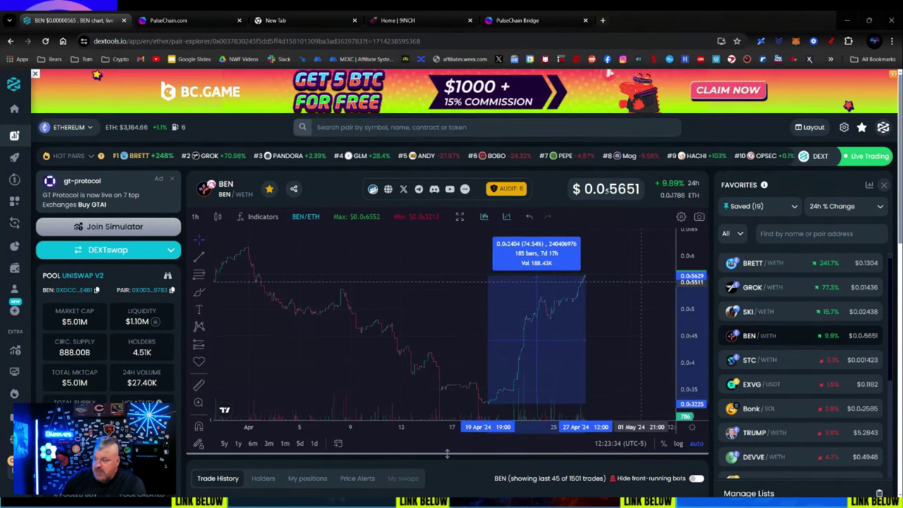
left_click(626, 266)
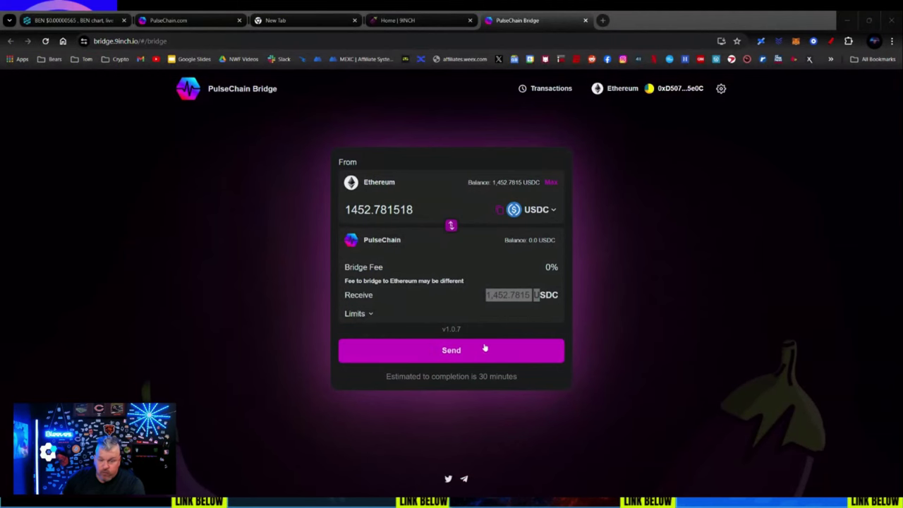
left_click(669, 91)
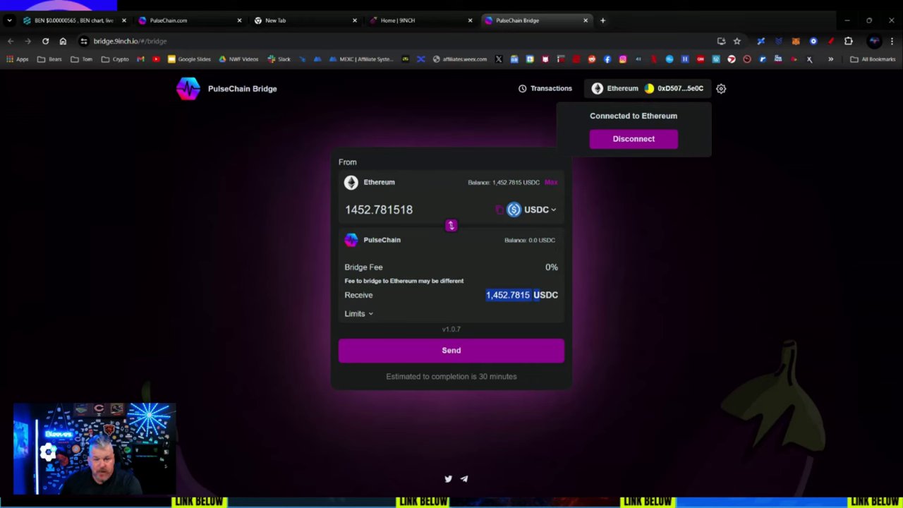
left_click(776, 218)
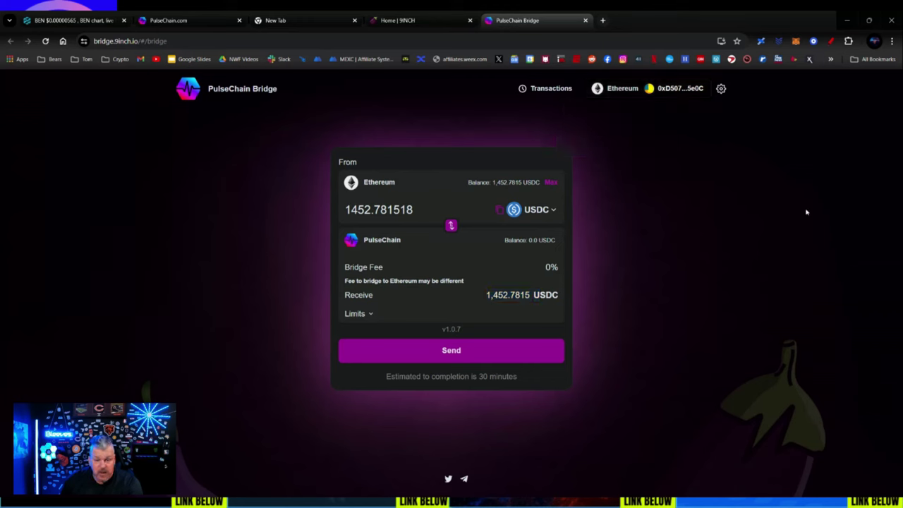